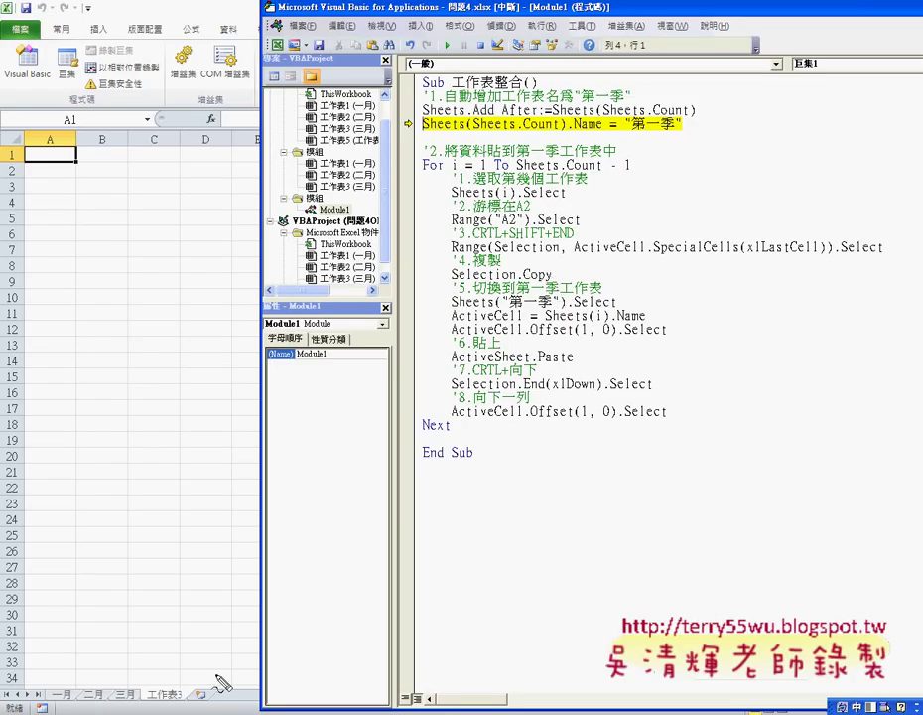
- Run the Sheets(Sheets.Count).Name line so the new sheet is named 第一季
mouse_move(166, 682)
mouse_down()
mouse_move(179, 692)
mouse_move(170, 709)
mouse_up()
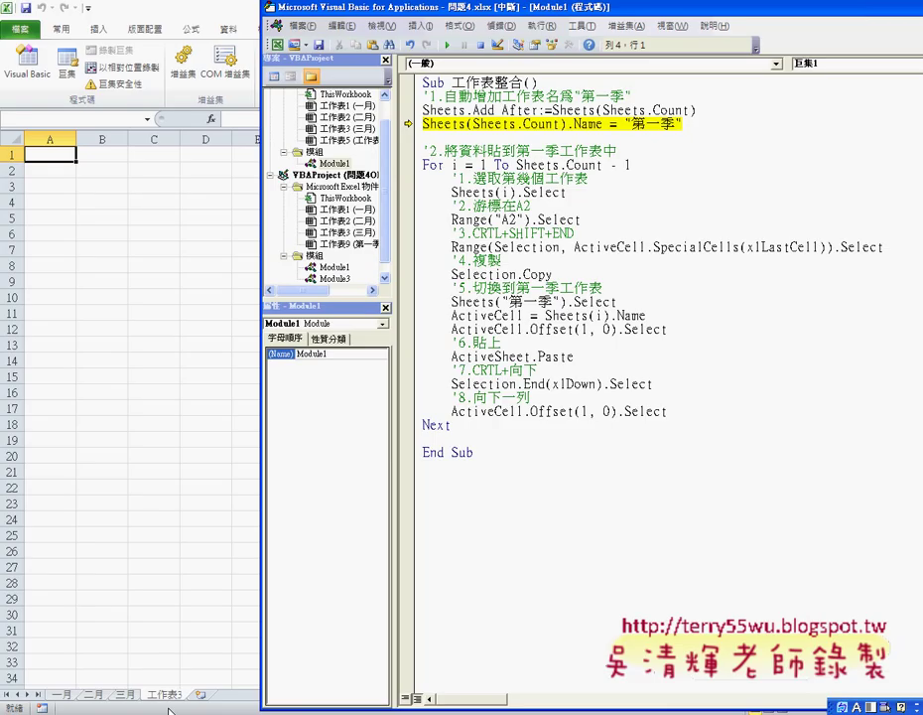
mouse_move(506, 125)
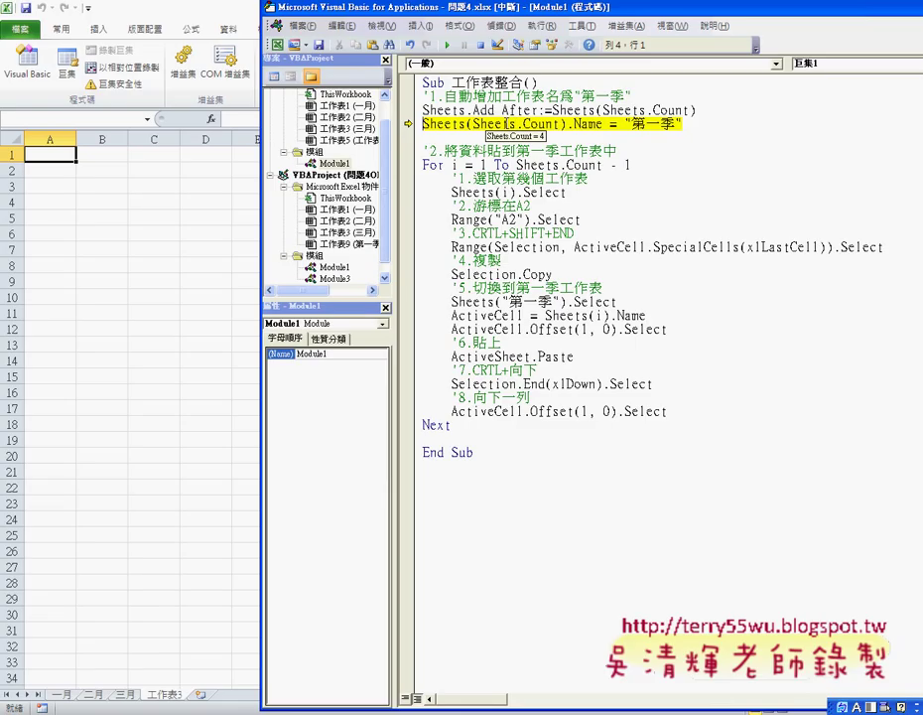
key(F8)
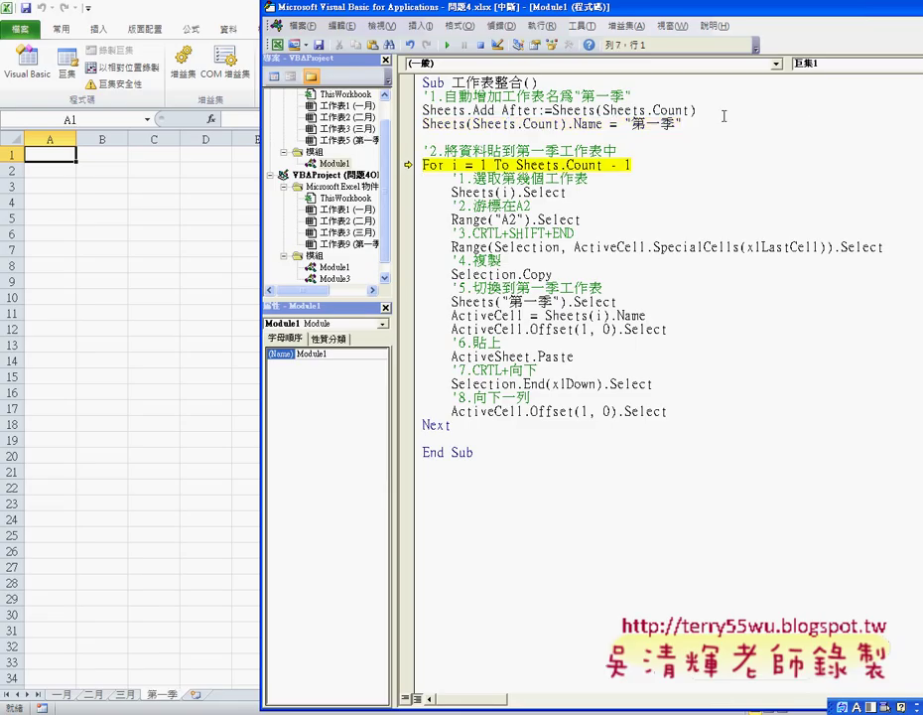
drag(683, 124, 422, 123)
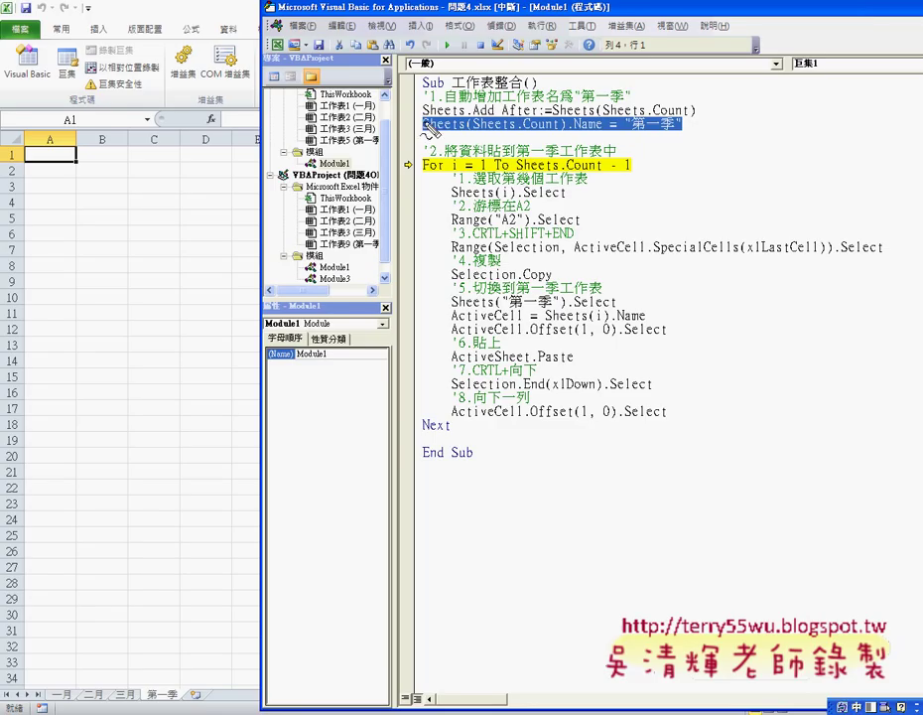
- Step forward into the month loop, stopping at Sheets(i).Select
drag(149, 685, 171, 704)
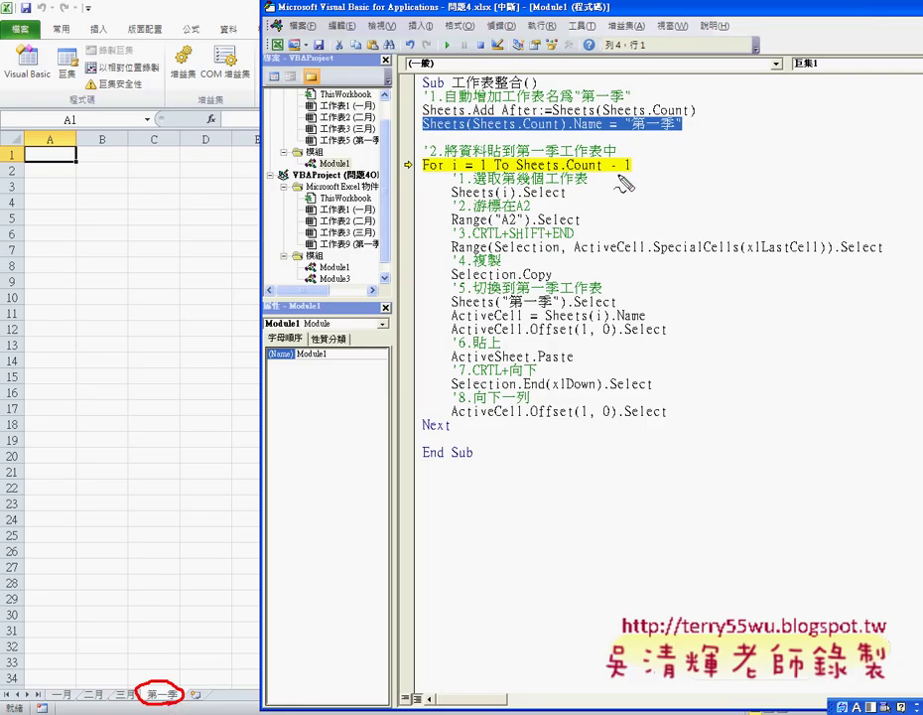
drag(626, 140, 675, 138)
key(Escape)
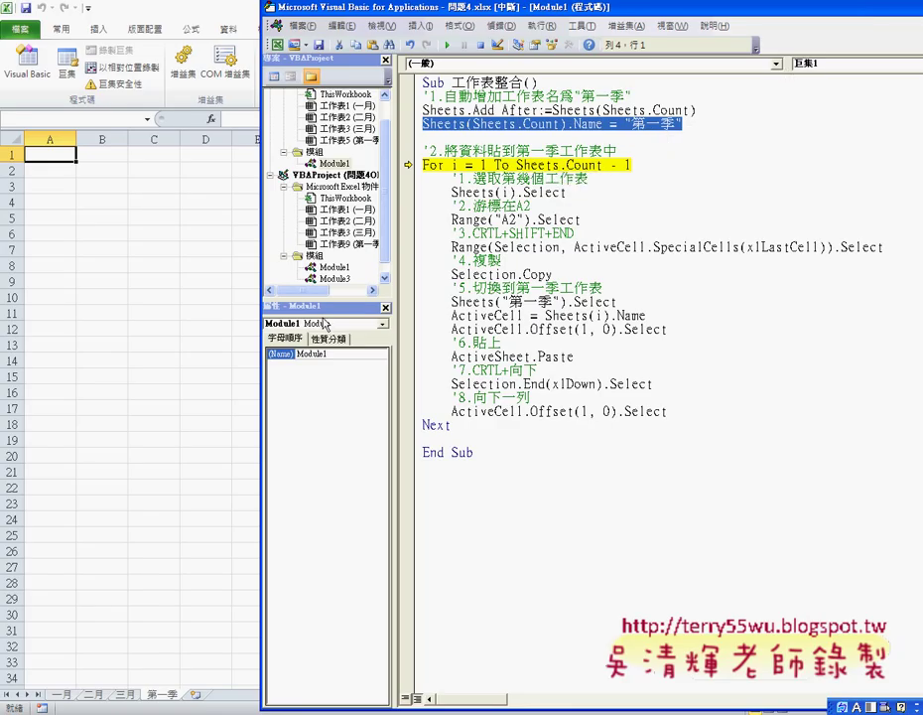
key(F8)
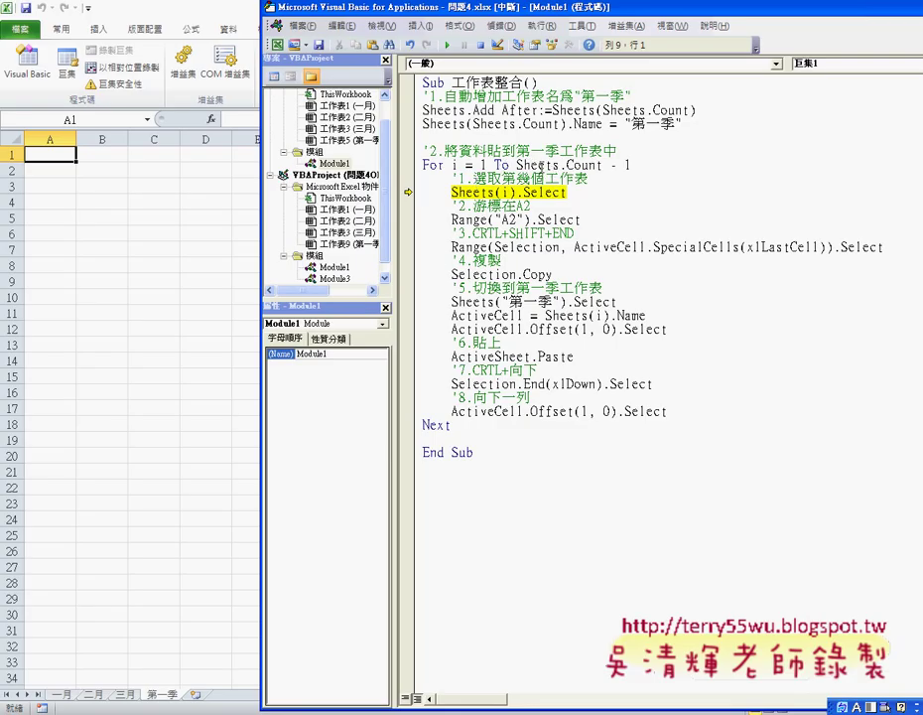
- Step through activating 一月, copying its data block from A2, and reselecting 第一季
mouse_move(562, 166)
key(F8)
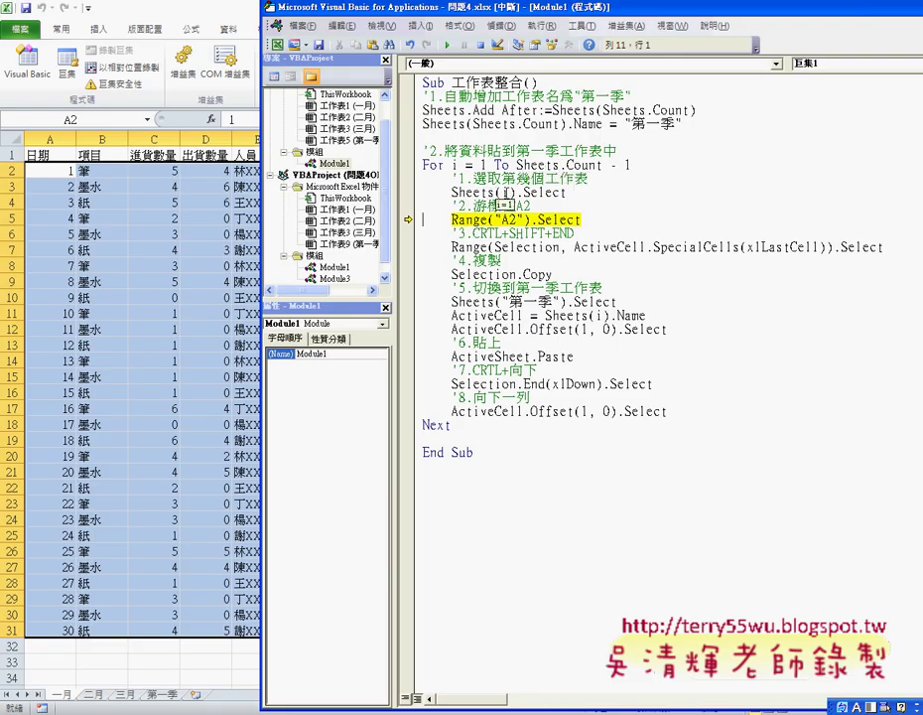
mouse_move(496, 192)
key(F8)
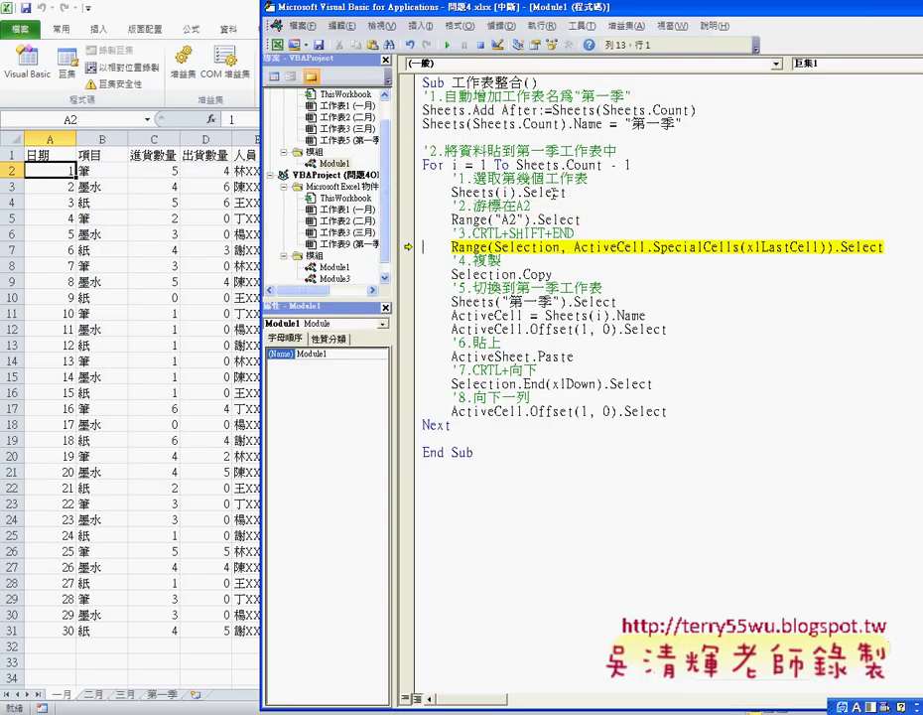
key(F8)
key(F8)
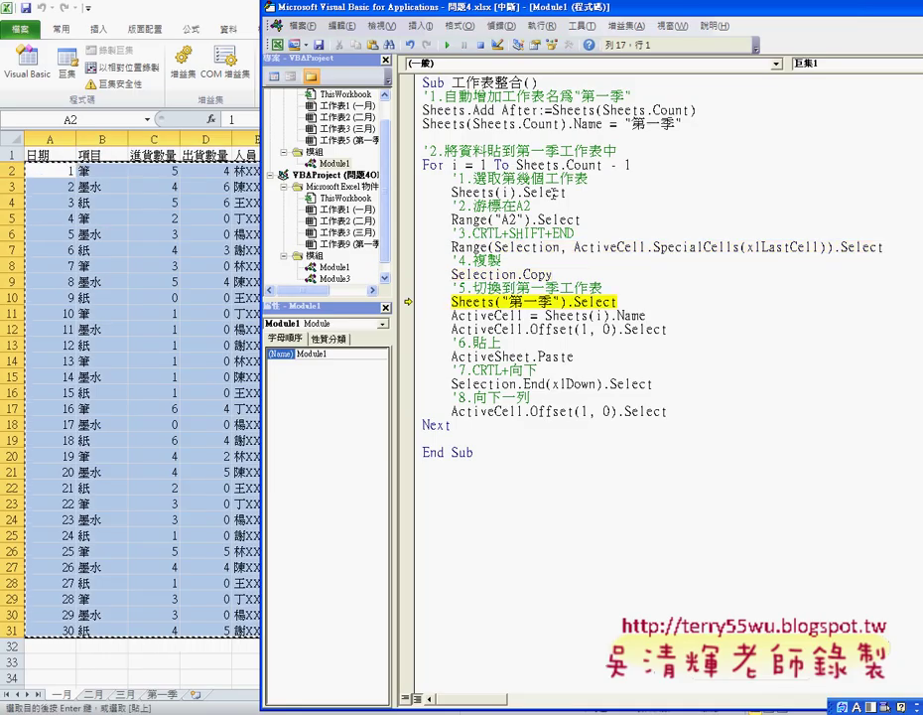
key(F8)
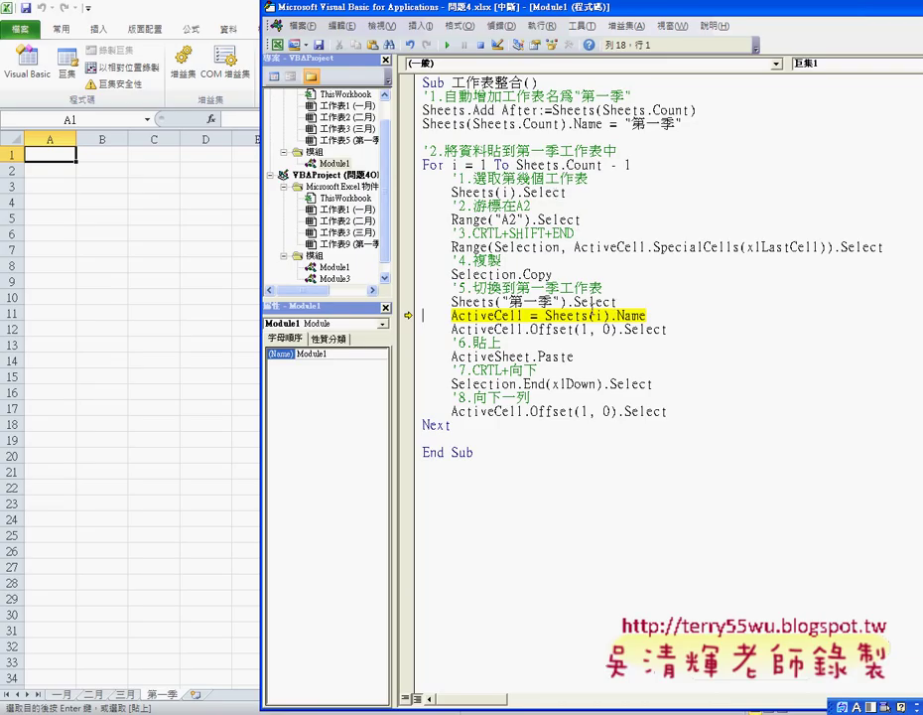
- Write the 一月 heading into A1 of 第一季 and move down to A2
mouse_move(599, 316)
key(F8)
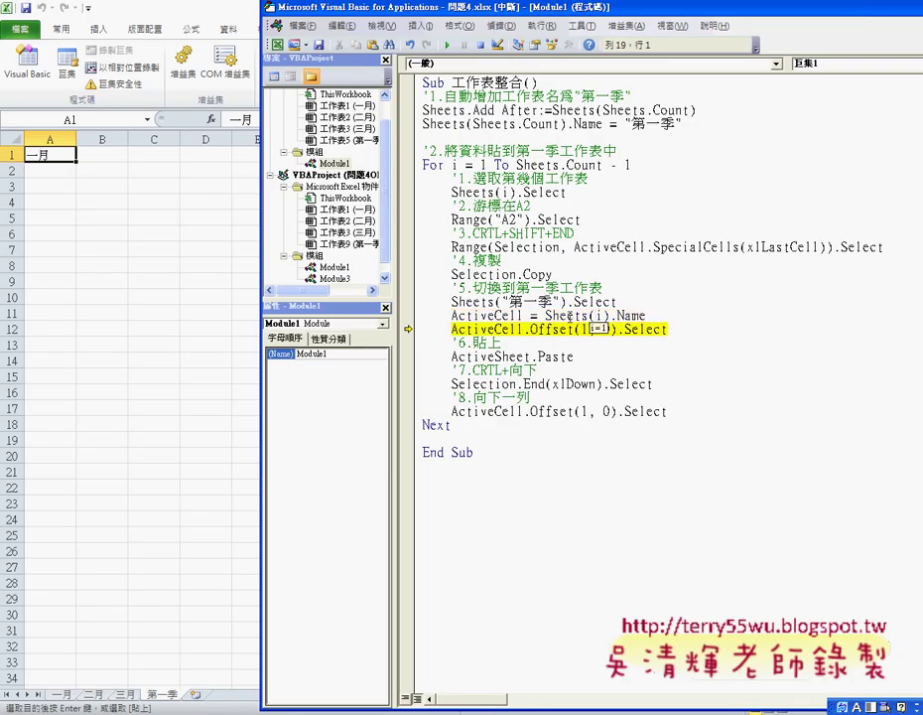
drag(545, 316, 608, 315)
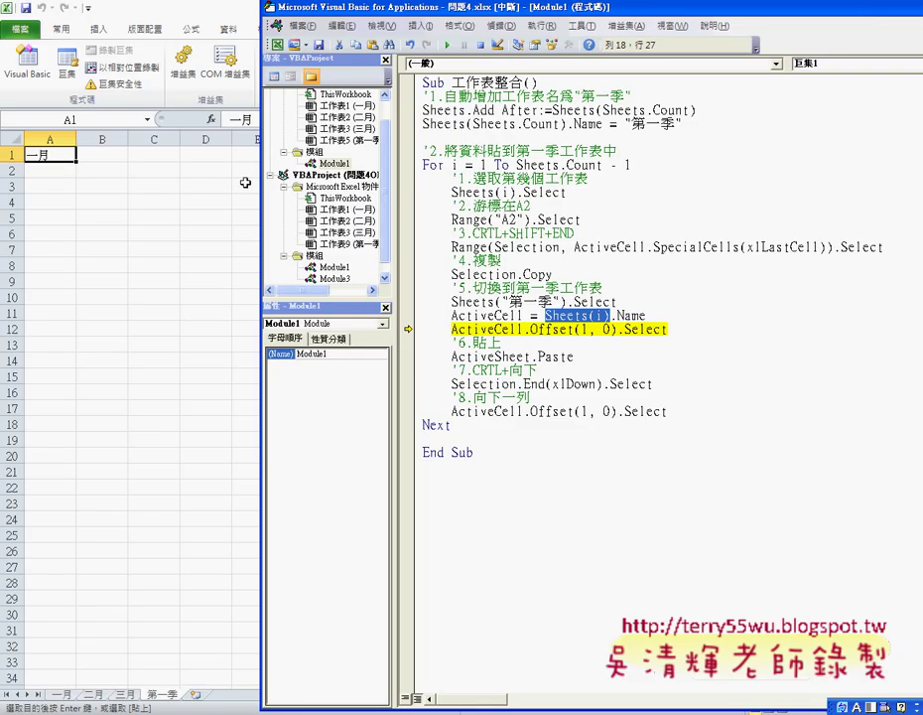
key(F8)
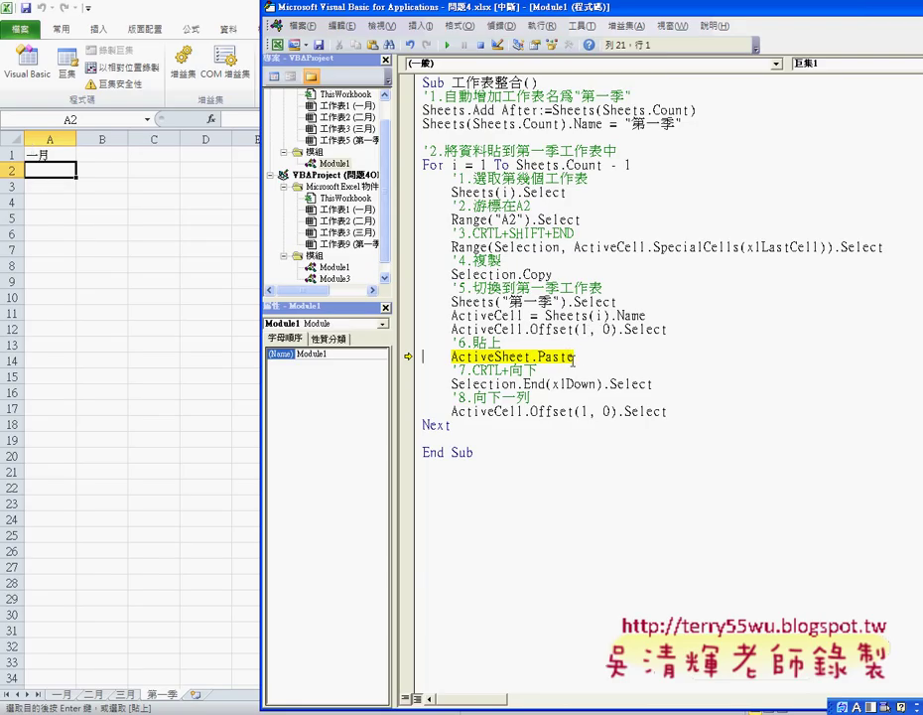
- Paste the 一月 rows at A2, move to empty row A32, and loop to the next month
key(F8)
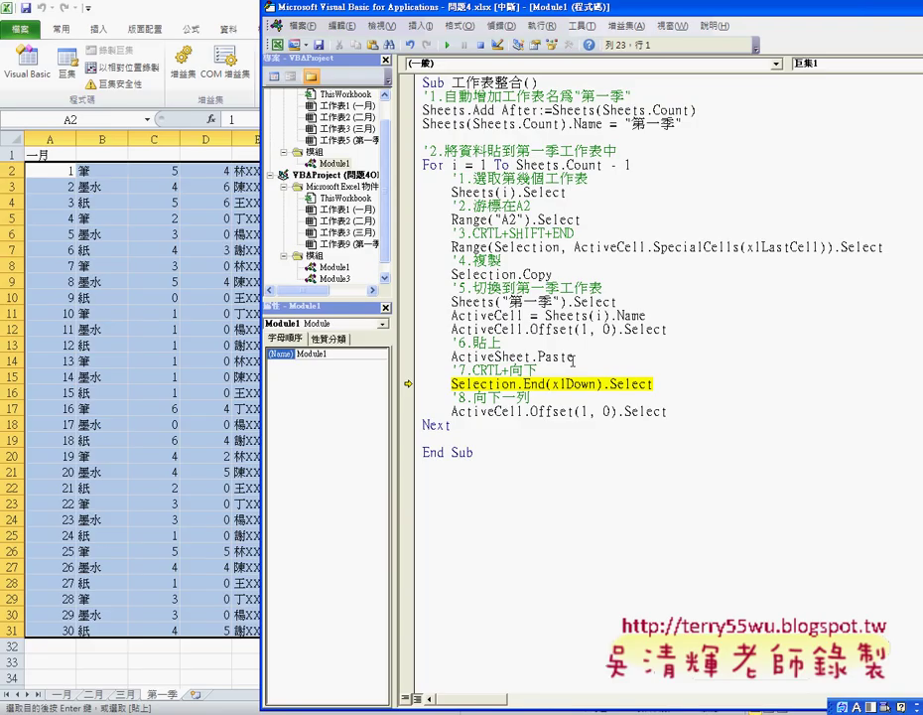
key(F8)
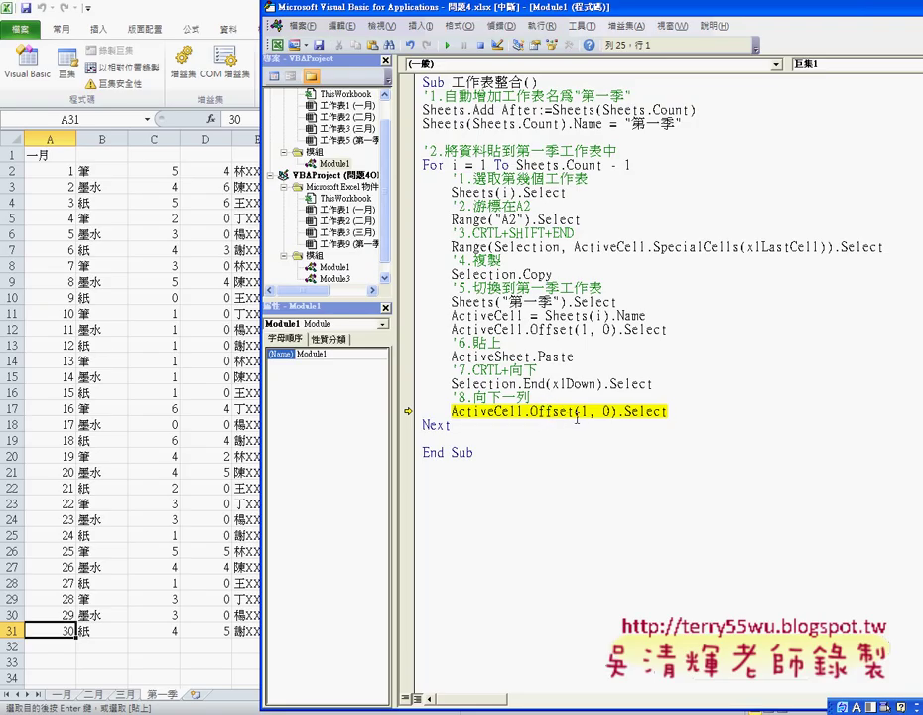
key(F8)
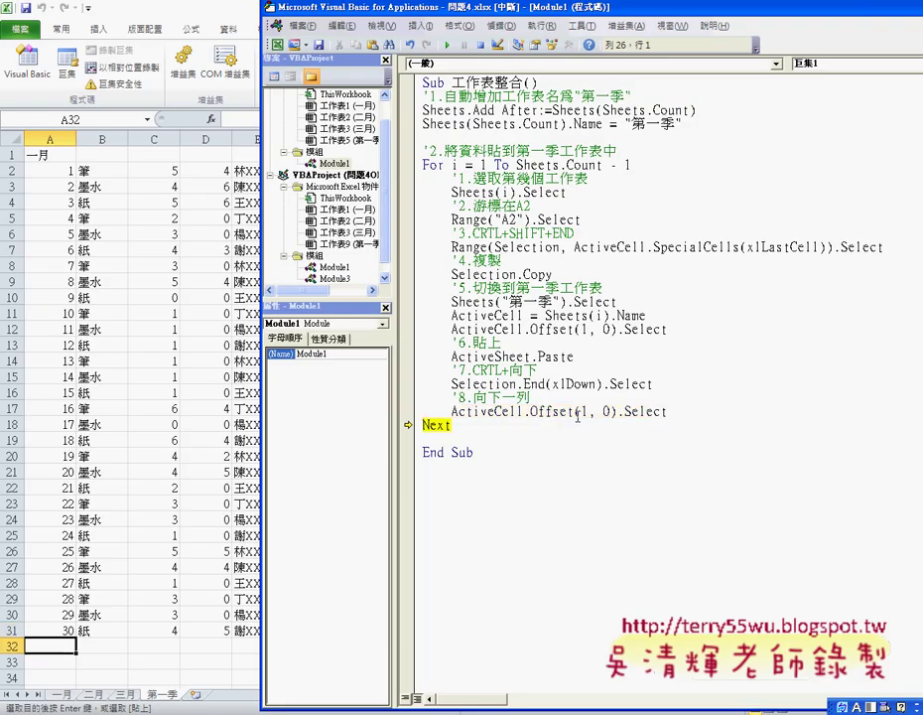
key(F8)
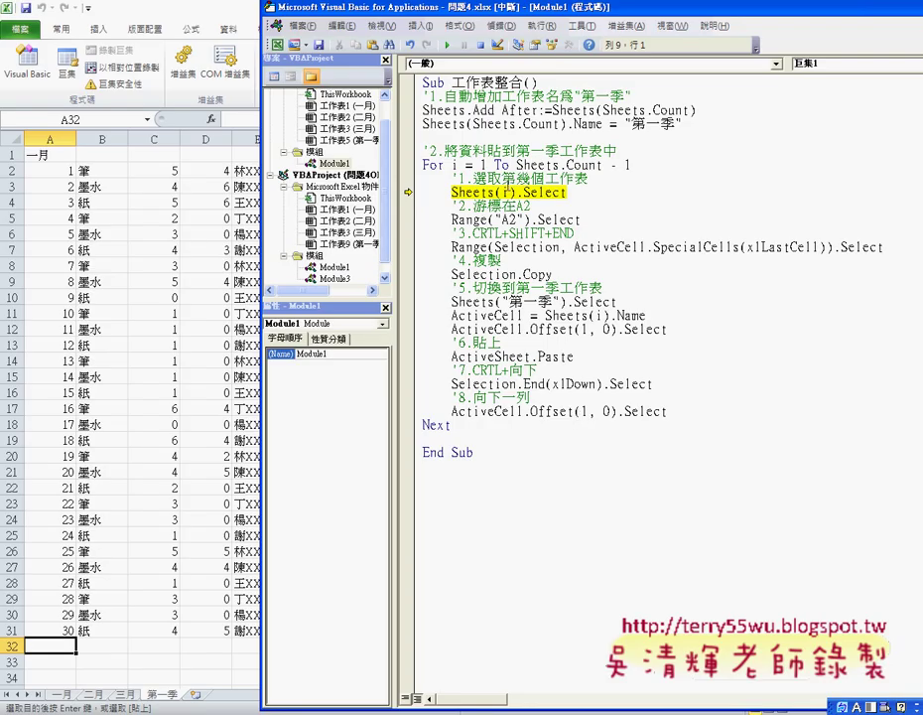
- Step through activating the 二月 sheet and copying its data range from A2
mouse_move(503, 195)
key(F8)
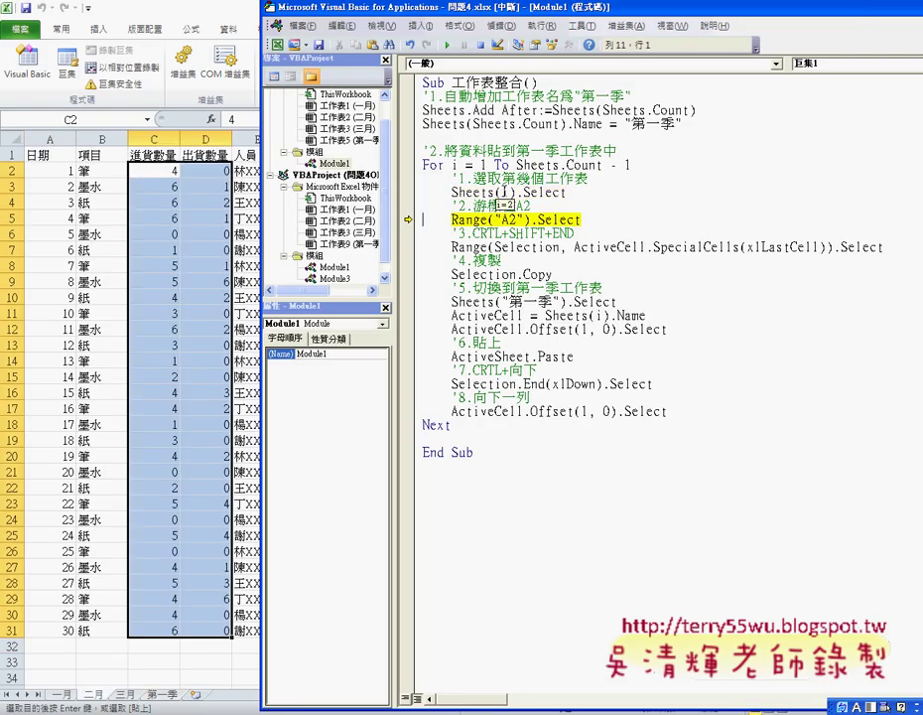
key(F8)
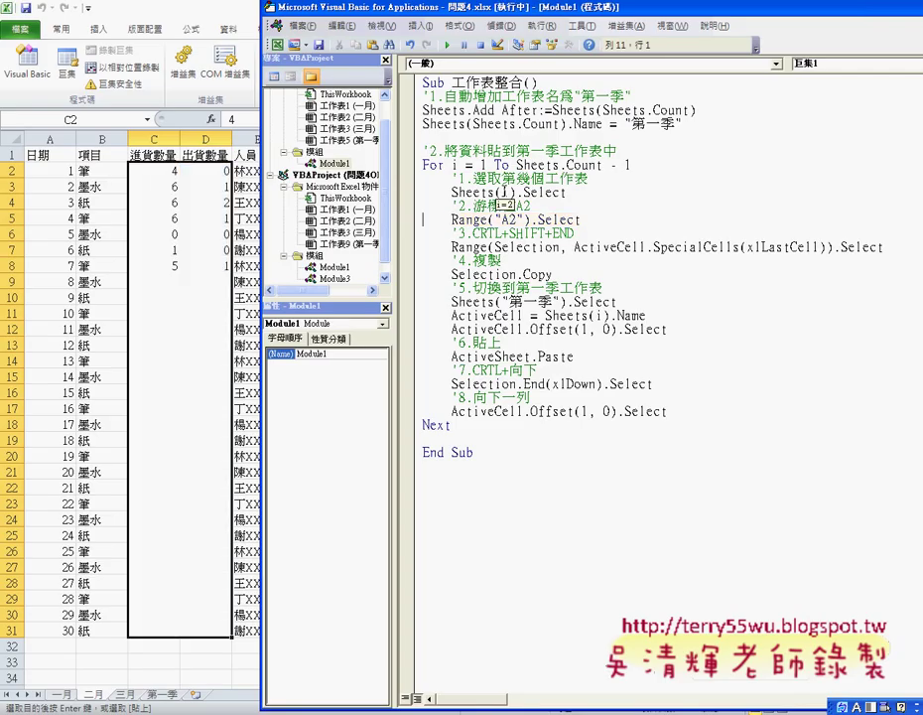
key(F8)
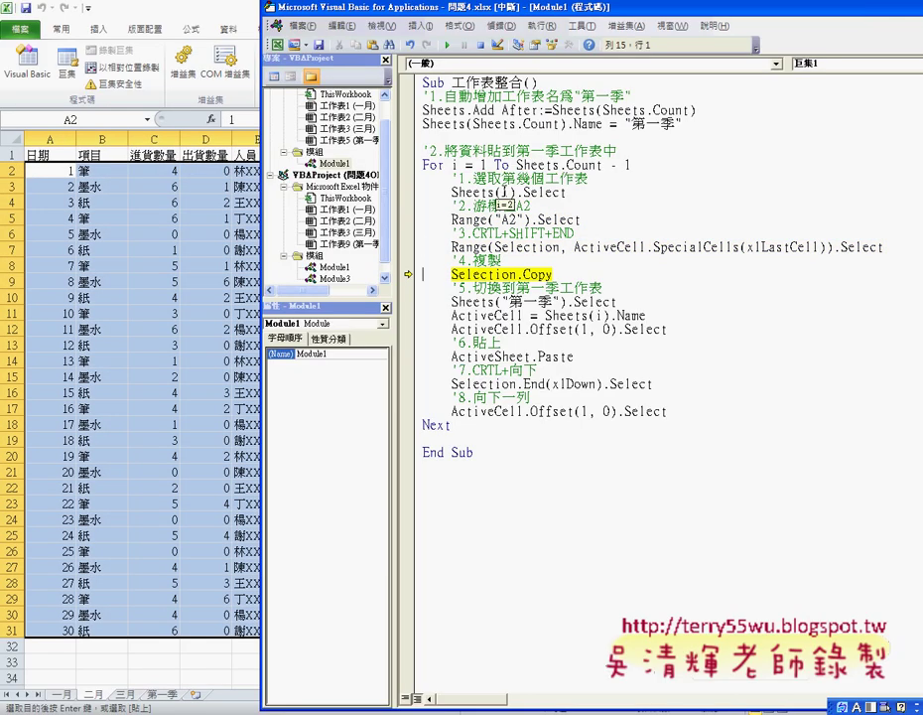
key(F8)
key(F8)
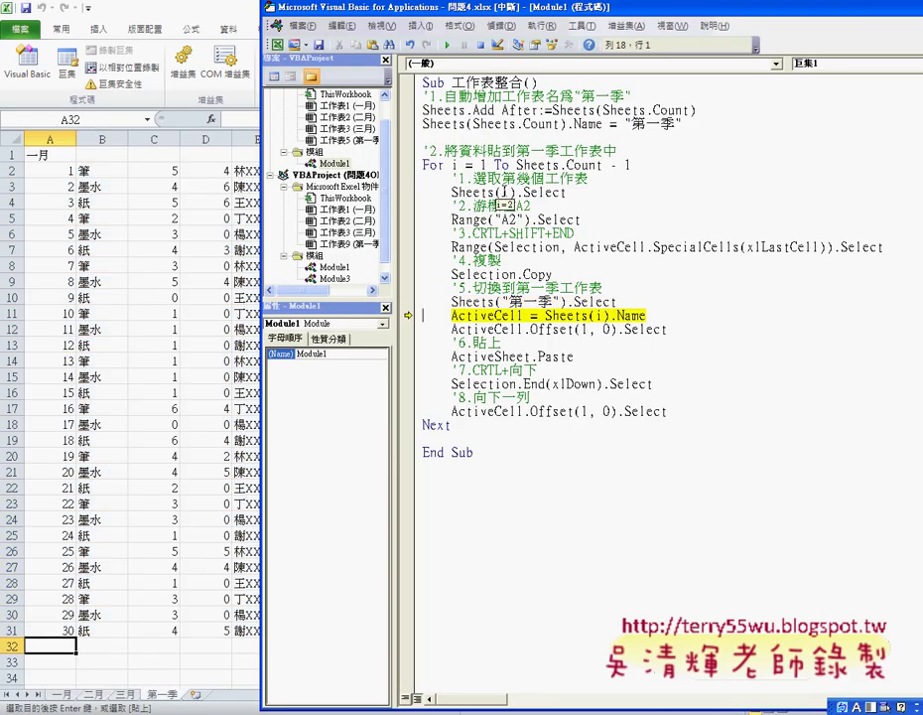
- Label the next free 第一季 row 二月 and paste the 二月 data beneath it
key(F8)
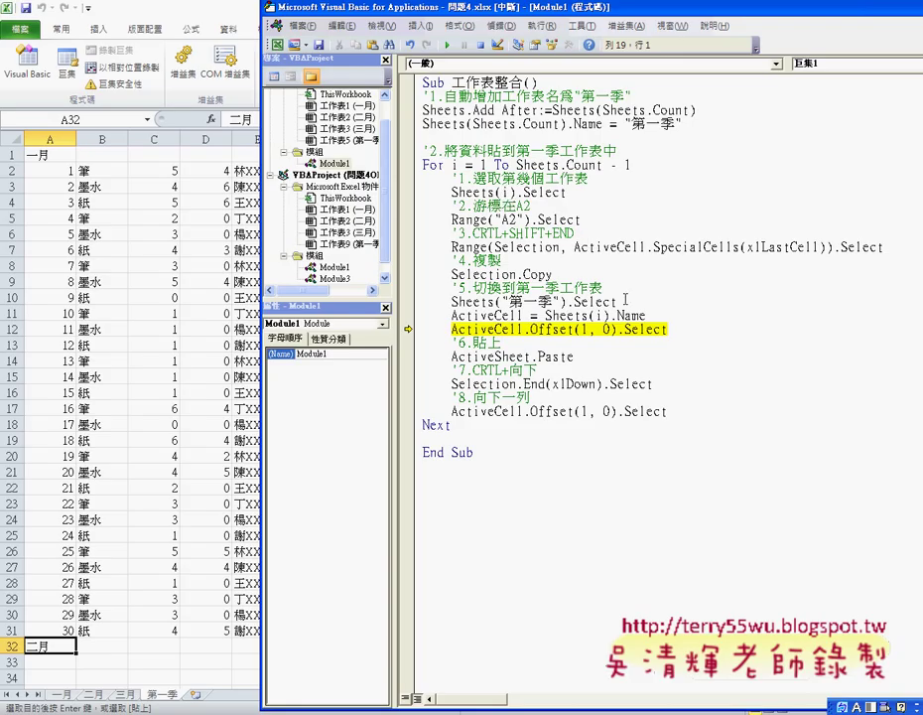
key(F8)
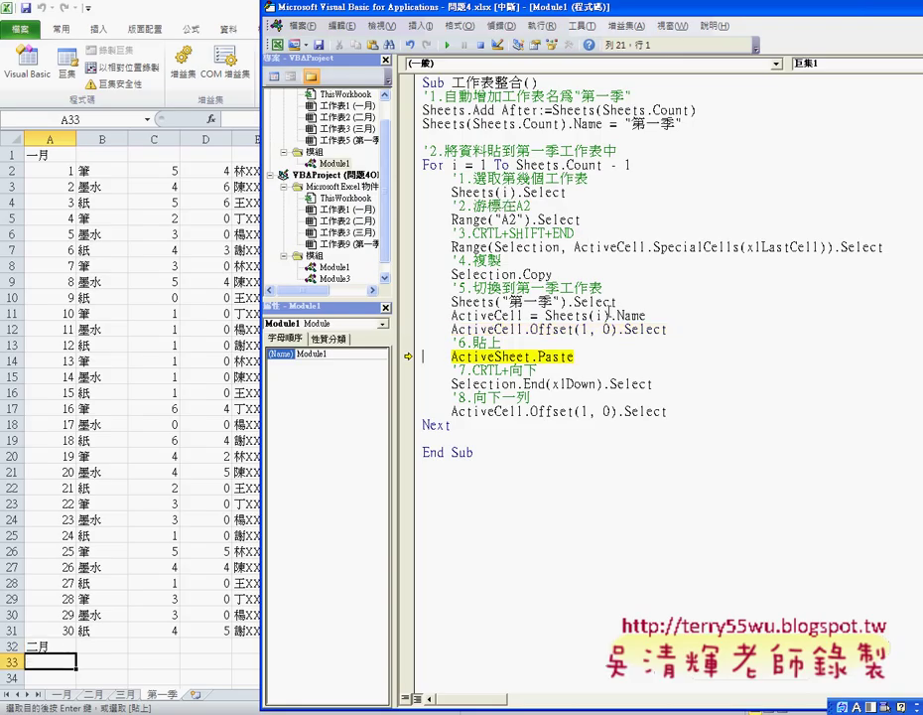
key(F8)
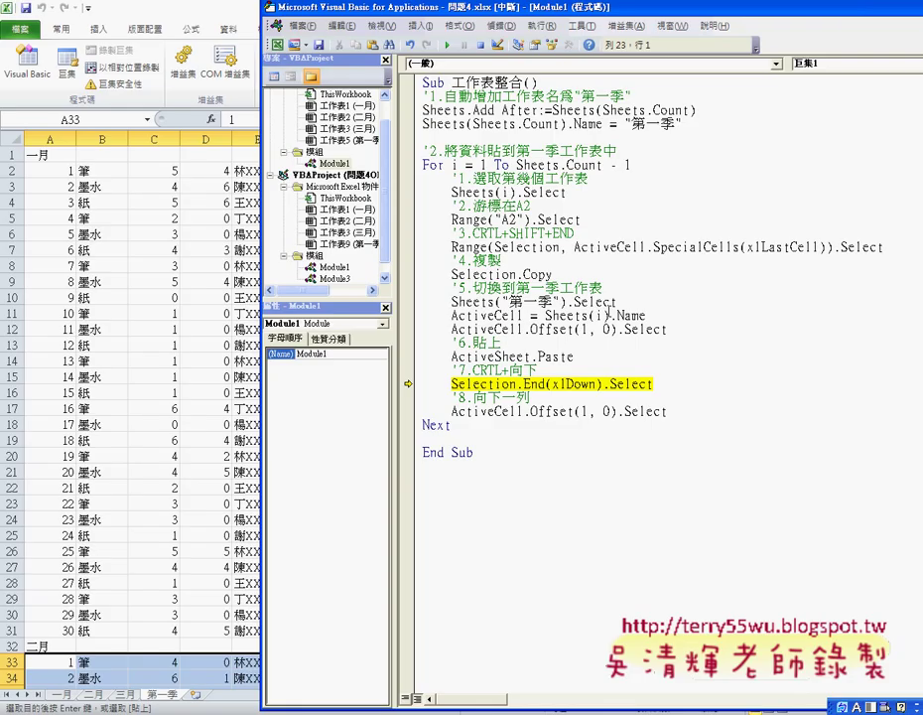
key(F8)
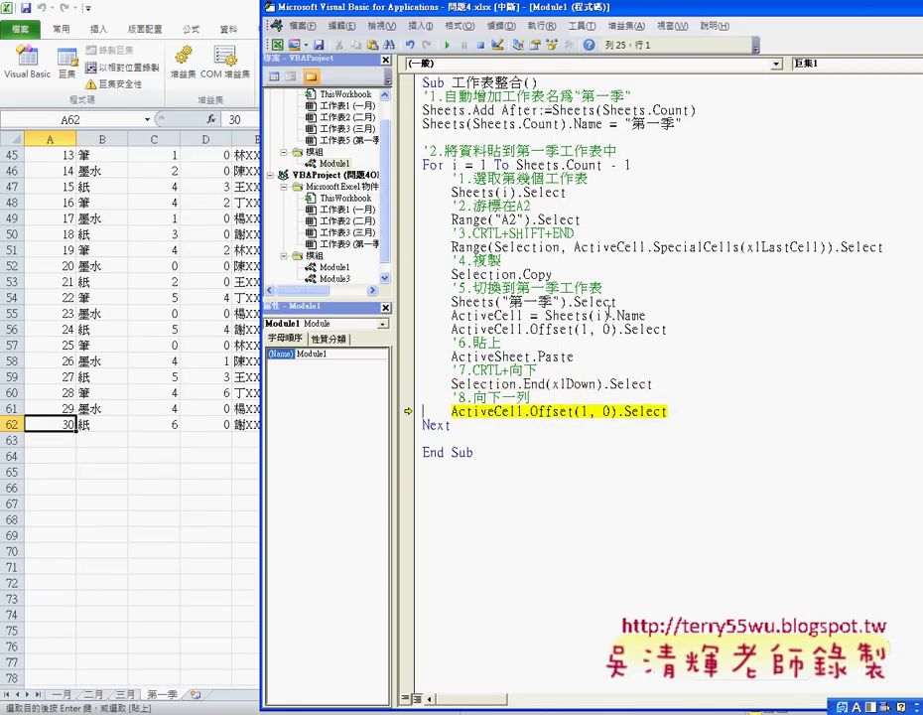
- Copy the 三月 data, paste it into 第一季 to finish the macro, and return to Excel
key(F8)
key(F8)
key(F8)
key(F8)
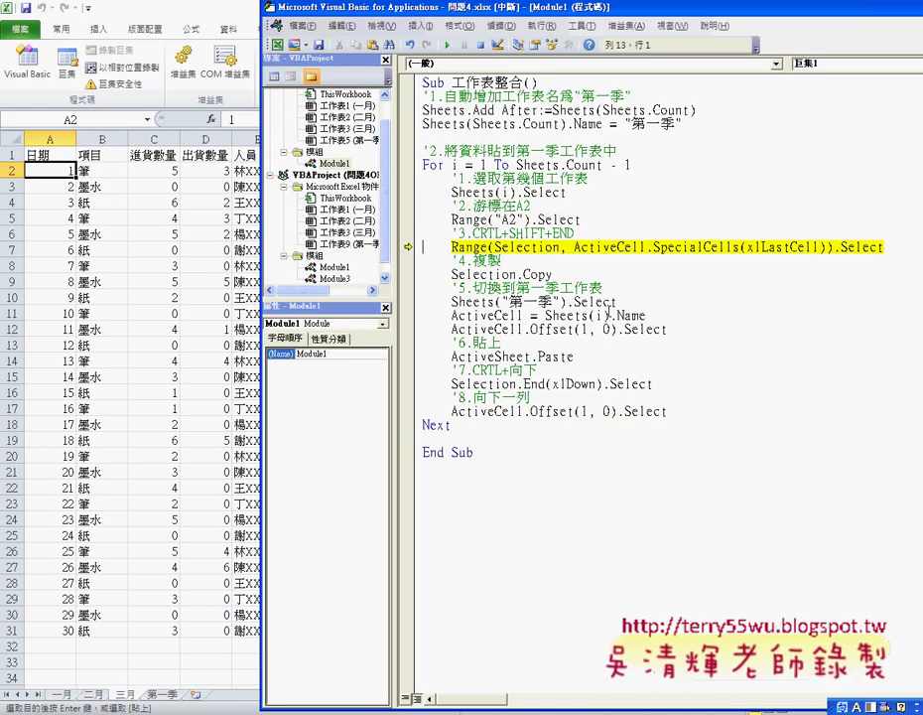
key(F8)
key(F8)
key(F8)
key(F8)
key(F8)
key(F8)
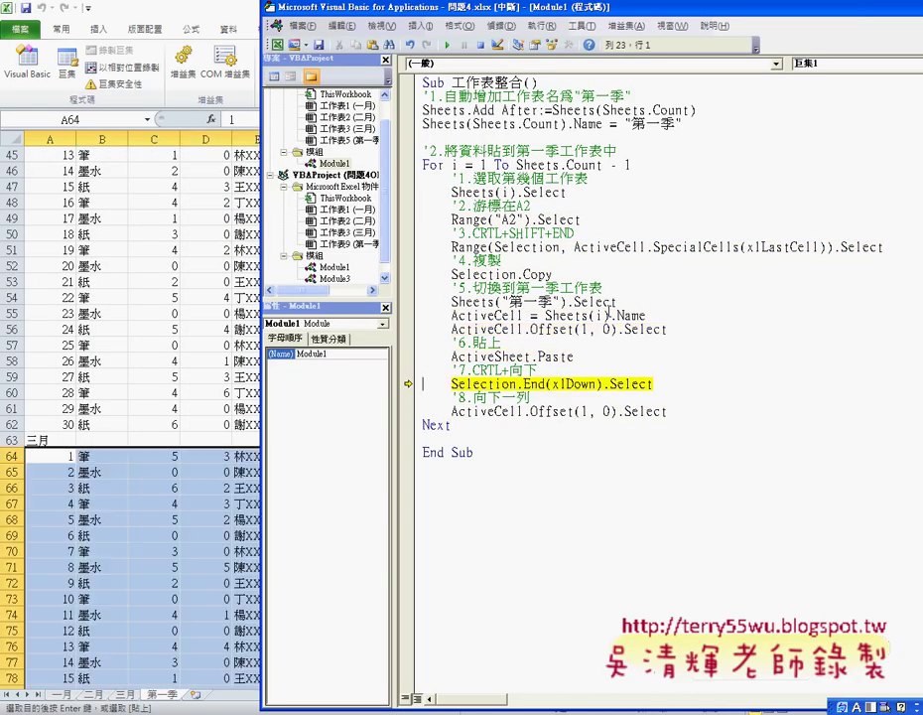
key(F8)
key(F8)
key(F8)
key(F8)
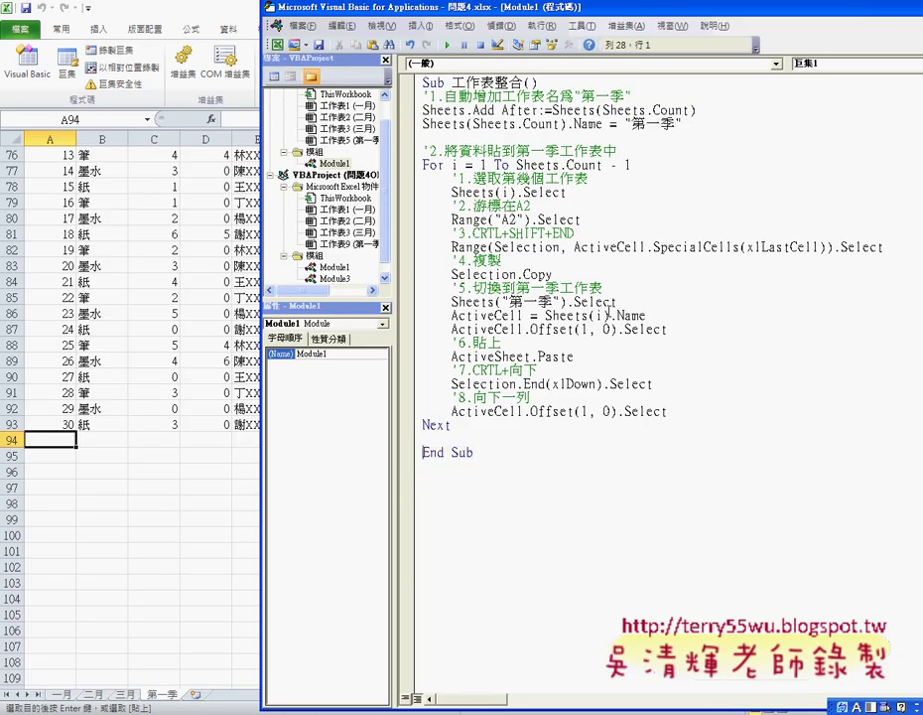
key(ctrl+Home)
key(Down)
click(56, 434)
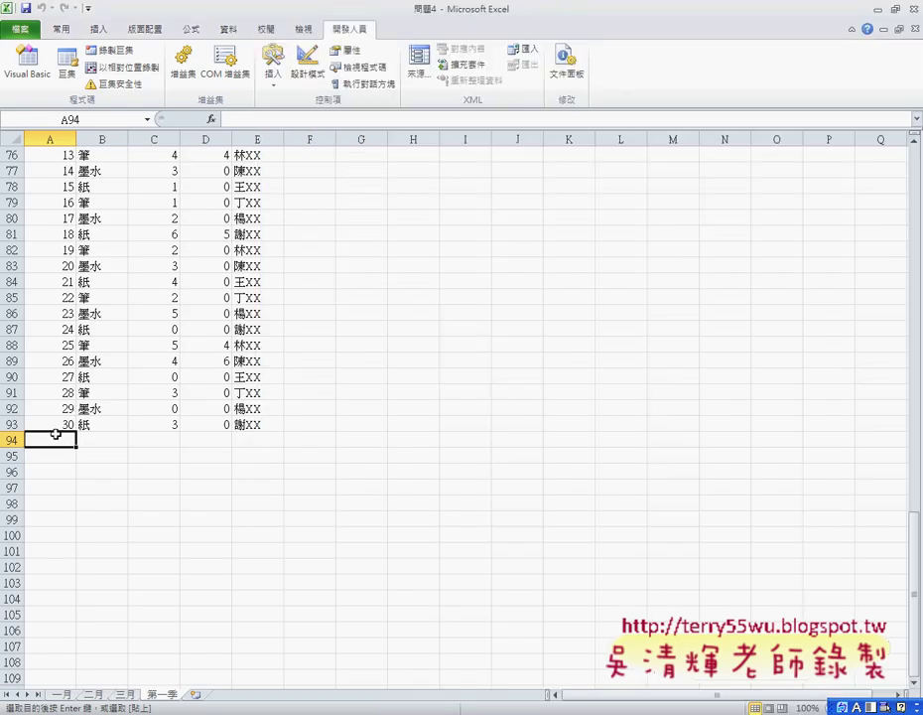
- Jump back to the 一月 heading at the top of 第一季, then reopen the VBA editor
key(ctrl+Up)
key(ctrl+Up)
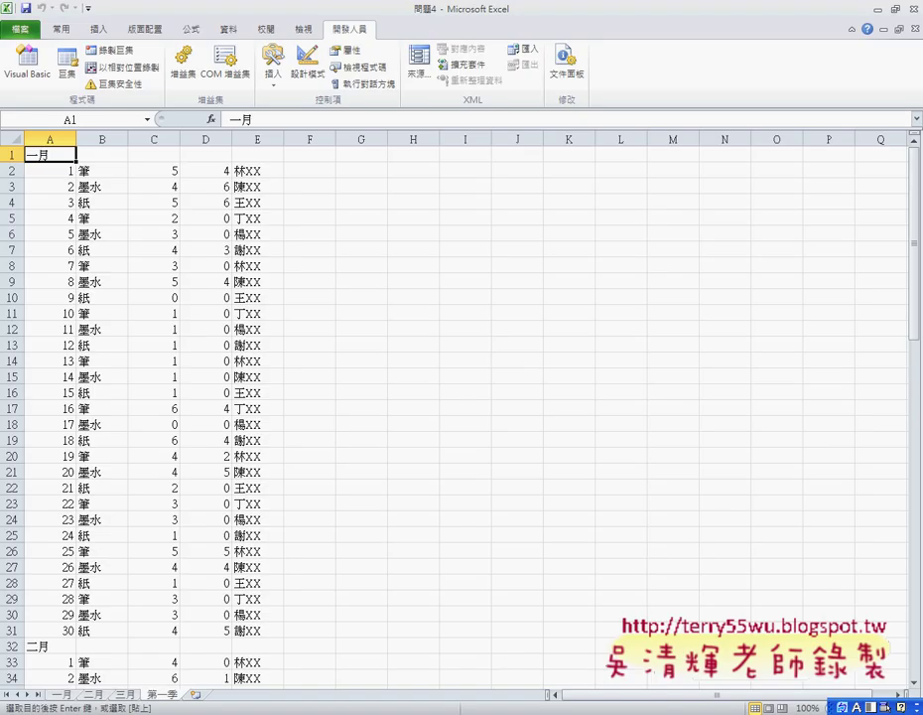
key(alt+F11)
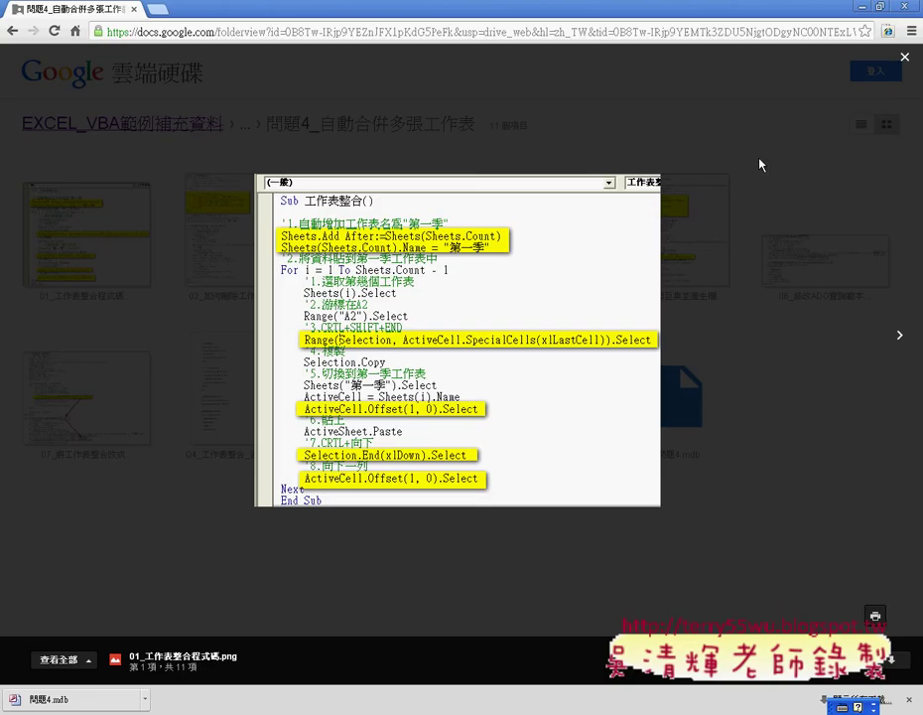
click(904, 57)
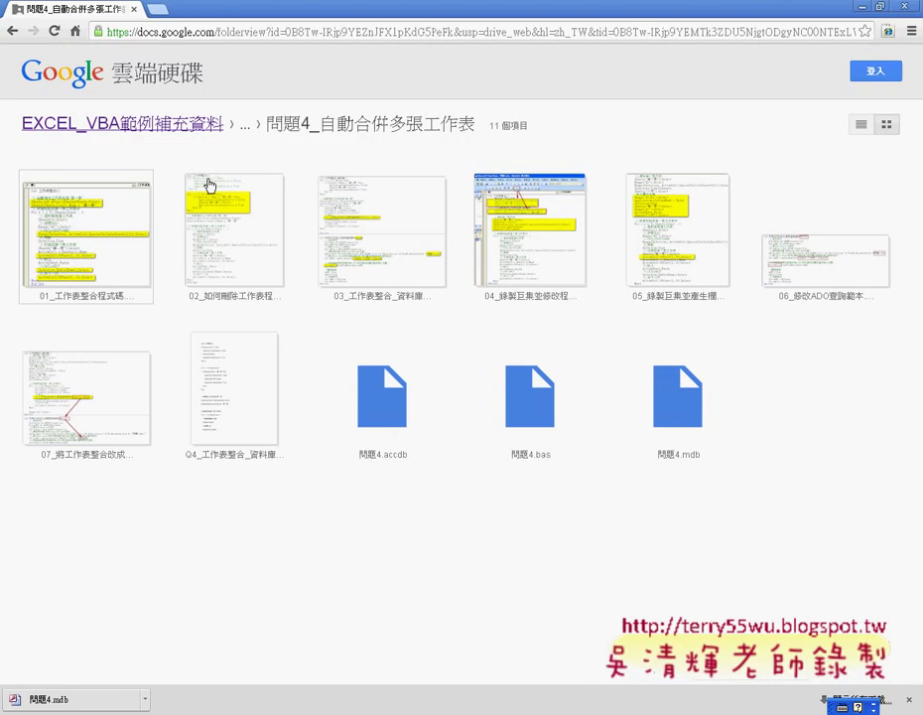
click(76, 242)
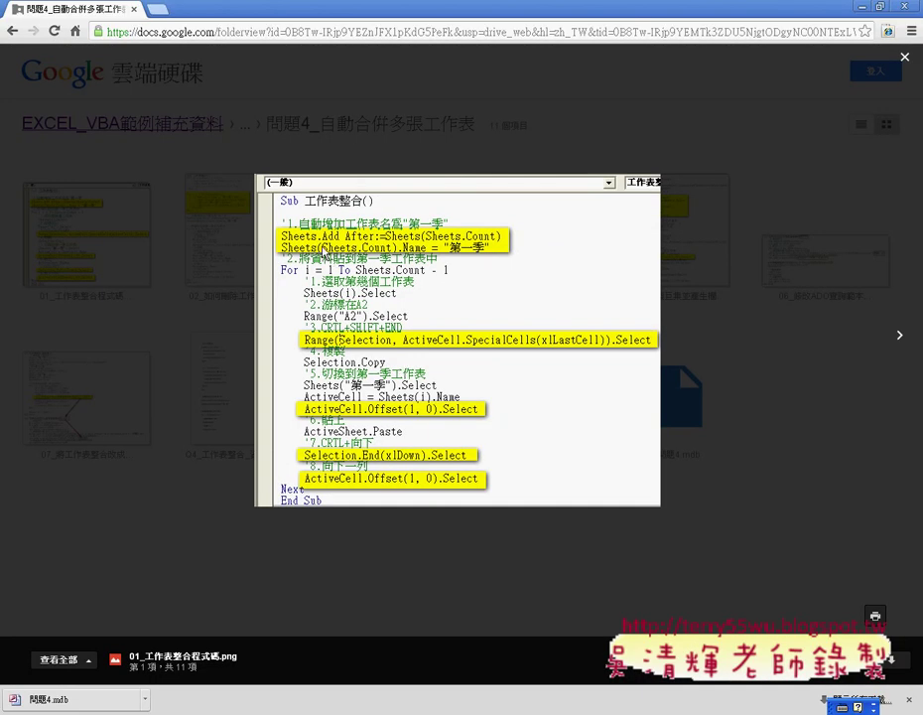